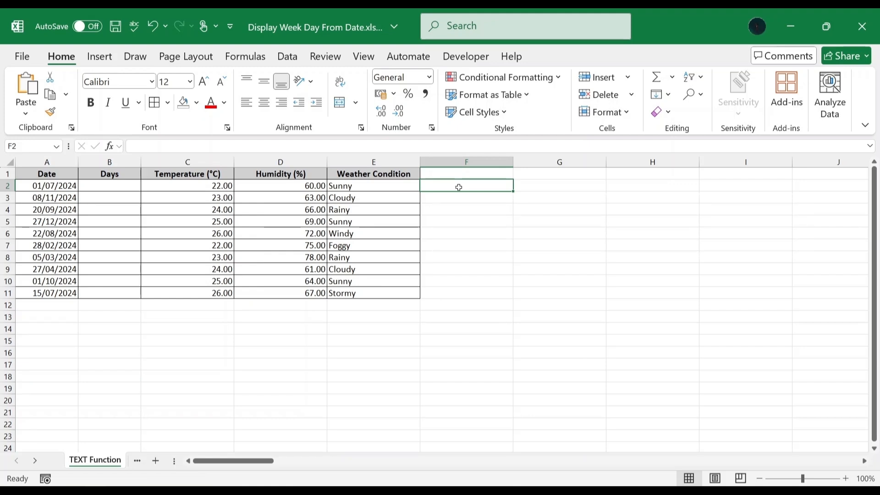
Enter =TEXT(A2,"dddd") in B2 and fill it down to B11 to show weekday names.
{"action": "left_click", "coordinate": [116, 186]}
{"action": "key", "text": "F2"}
{"action": "type", "text": "="}
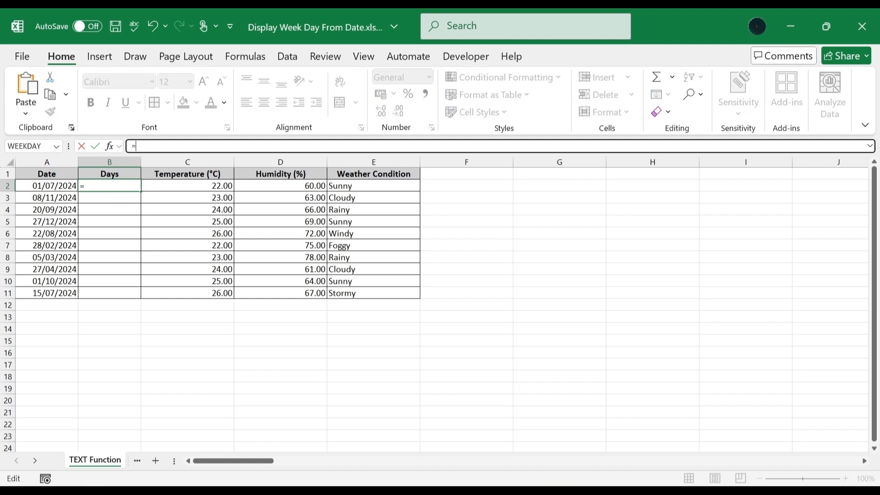
{"action": "type", "text": "TEXT("}
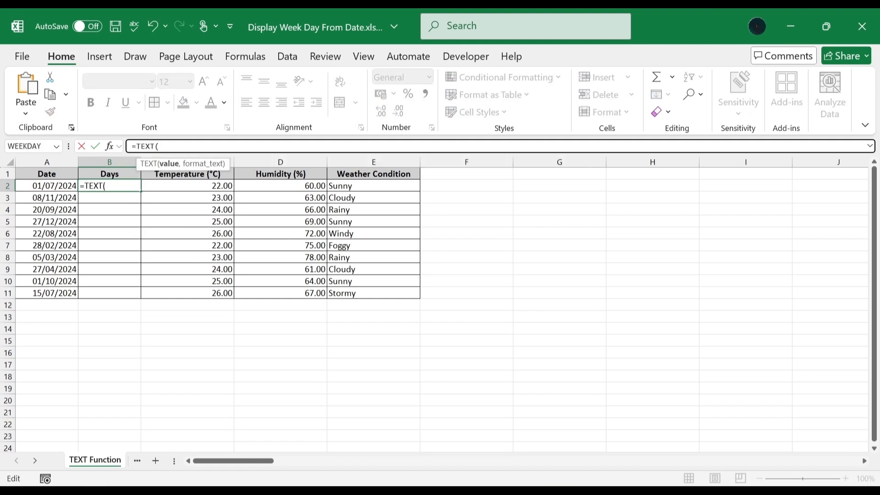
{"action": "left_click", "coordinate": [58, 185]}
{"action": "type", "text": ","}
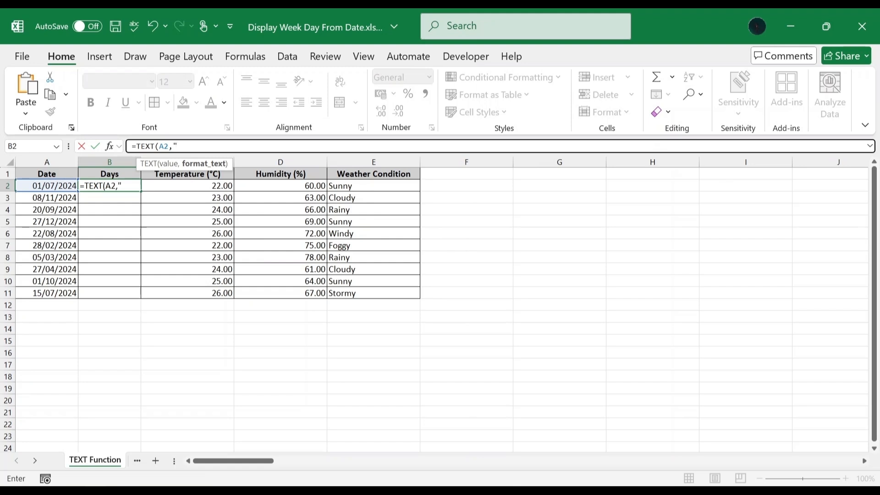
{"action": "type", "text": "\"dddd"}
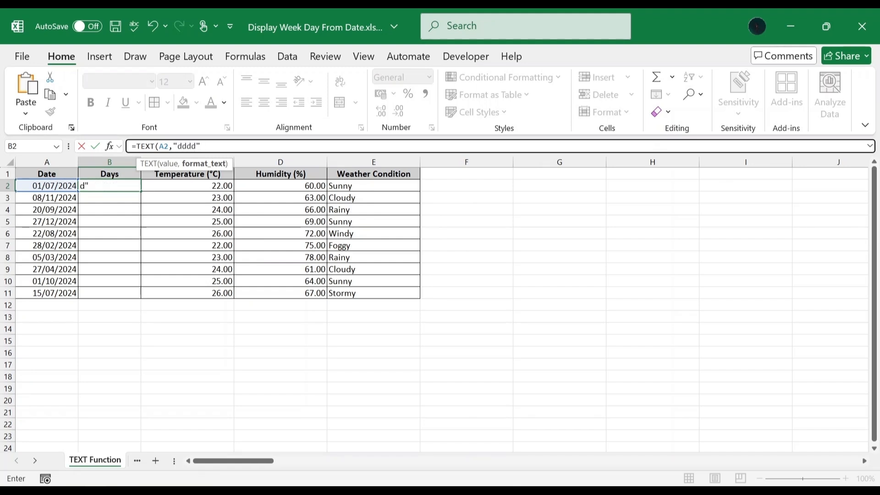
{"action": "type", "text": "\")"}
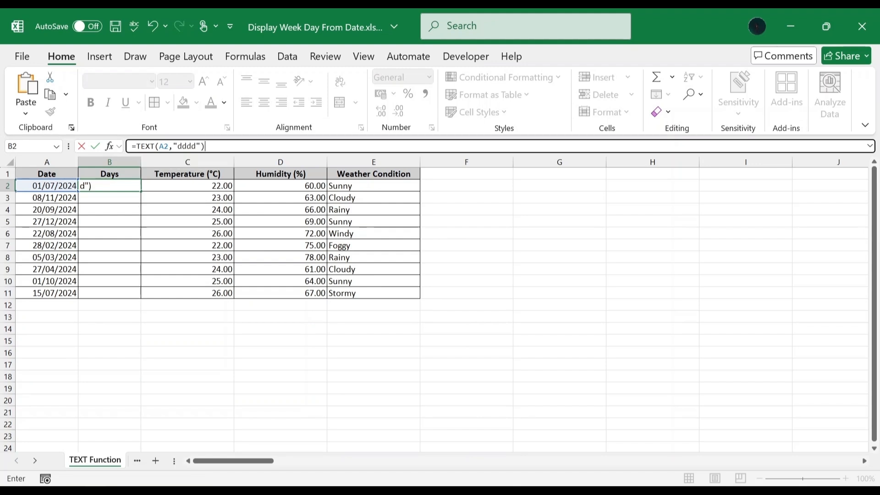
{"action": "key", "text": "Return"}
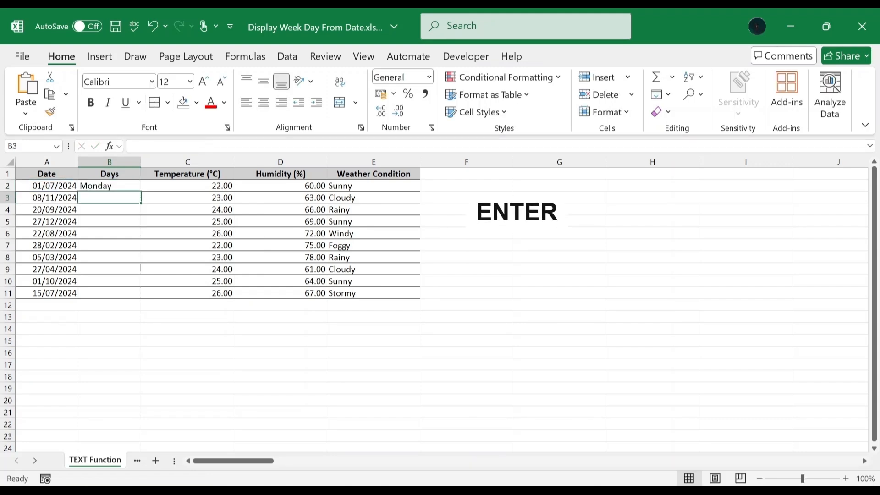
{"action": "left_click_drag", "start_coordinate": [141, 191], "coordinate": [140, 300]}
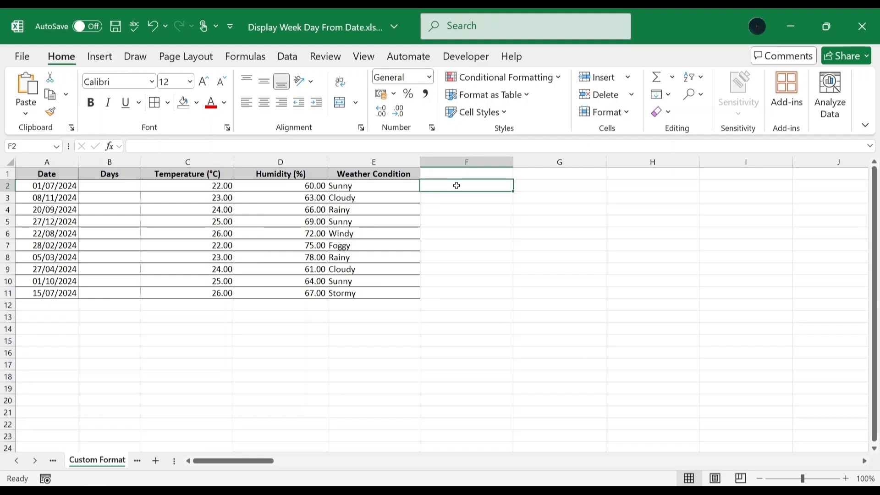
Copy the dates in A2:A11 and paste them into B2:B11.
{"action": "left_click_drag", "start_coordinate": [63, 187], "coordinate": [64, 293]}
{"action": "key", "text": "ctrl+c"}
{"action": "left_click", "coordinate": [115, 188]}
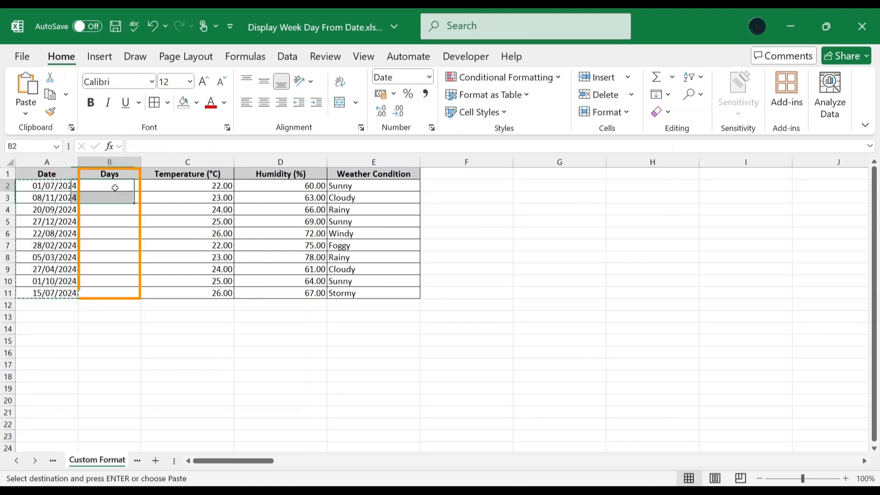
{"action": "key", "text": "ctrl+v"}
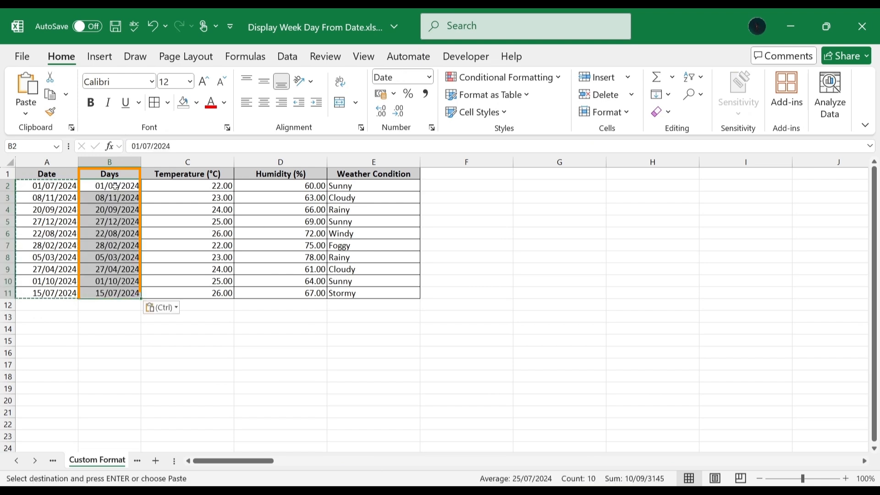
Give the pasted dates the custom dddd number format so they display weekday names.
{"action": "right_click", "coordinate": [115, 186]}
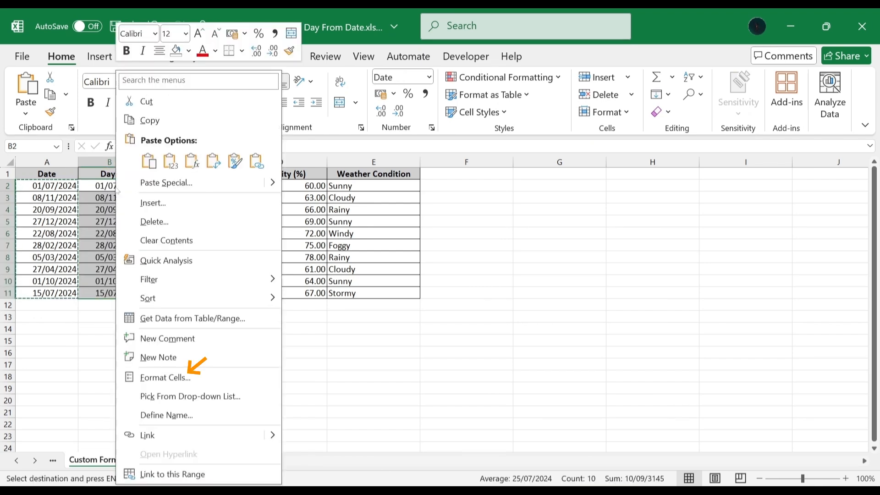
{"action": "left_click", "coordinate": [187, 377]}
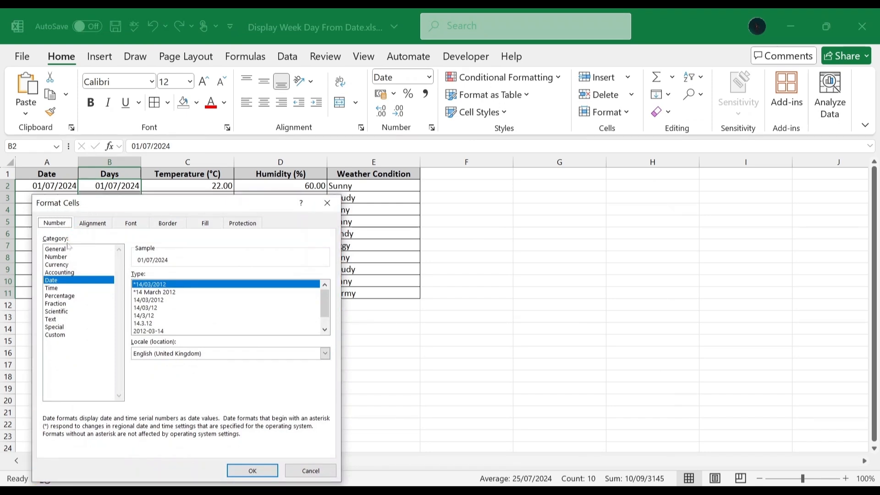
{"action": "left_click", "coordinate": [64, 335]}
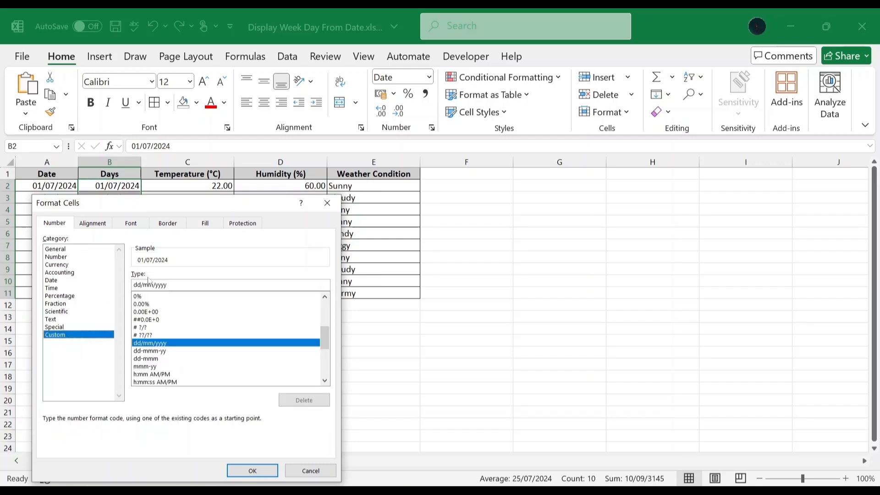
{"action": "left_click_drag", "start_coordinate": [324, 340], "coordinate": [326, 375]}
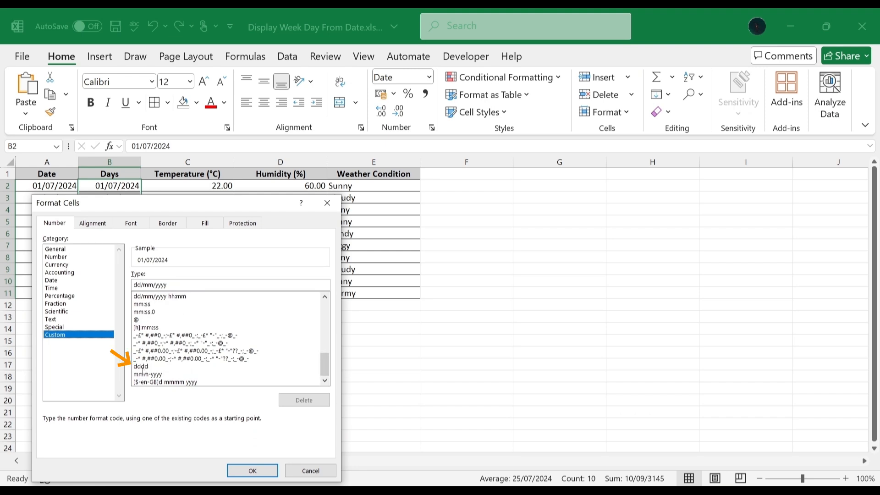
{"action": "left_click", "coordinate": [142, 366]}
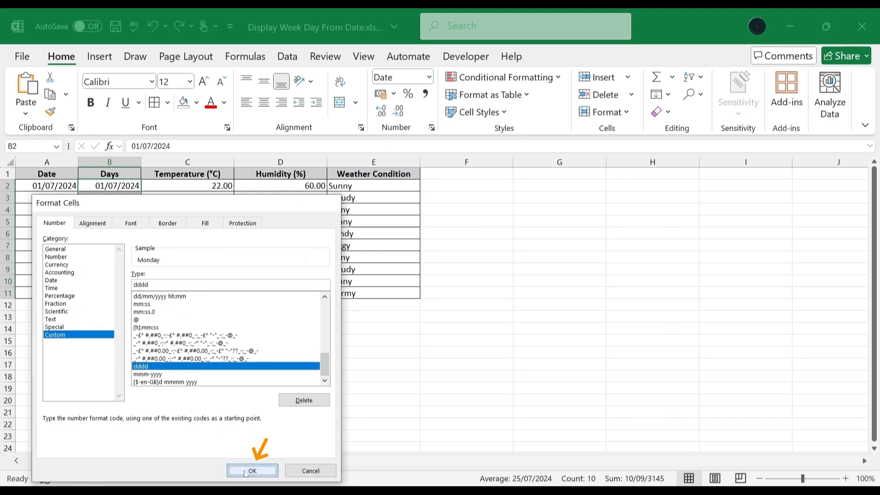
{"action": "left_click", "coordinate": [252, 471]}
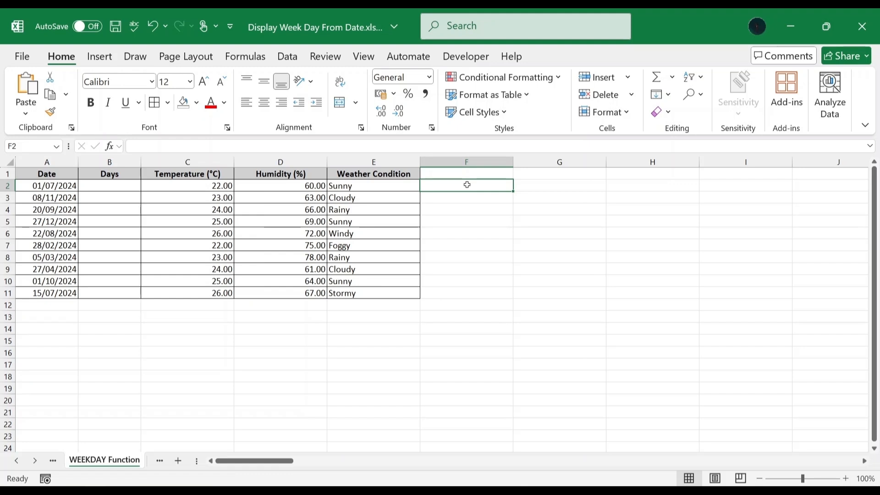
Insert the WEEKDAY function from the Date & Time category into B2.
{"action": "left_click", "coordinate": [111, 185]}
{"action": "double_click", "coordinate": [111, 186]}
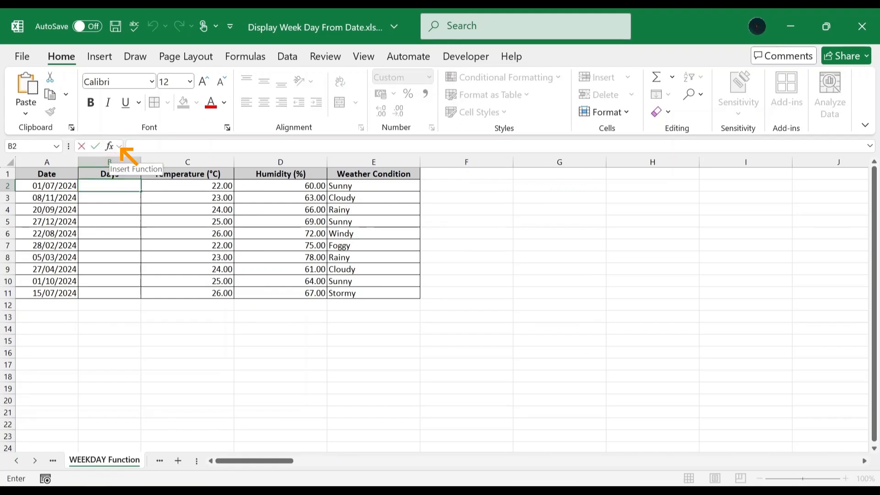
{"action": "left_click", "coordinate": [110, 146]}
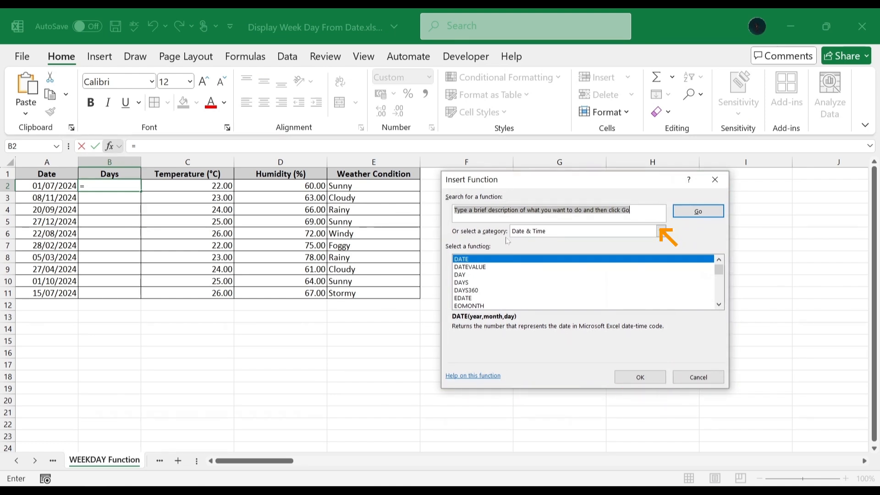
{"action": "left_click", "coordinate": [660, 230]}
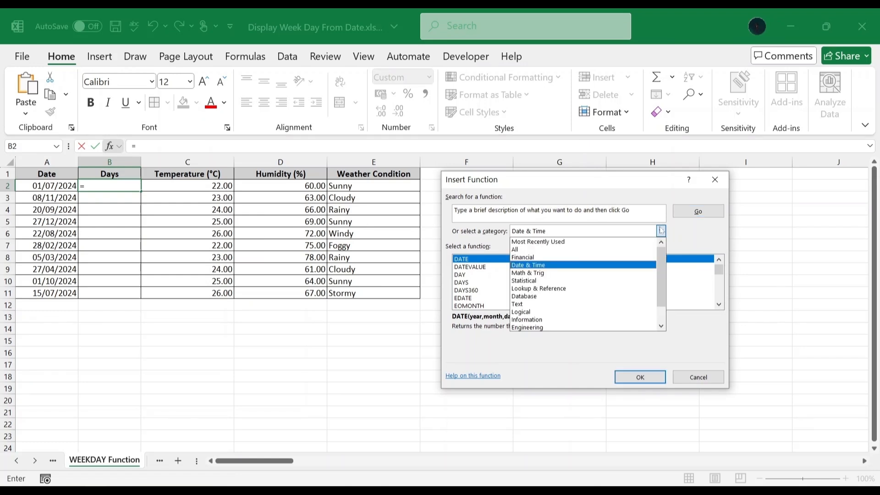
{"action": "left_click", "coordinate": [552, 266]}
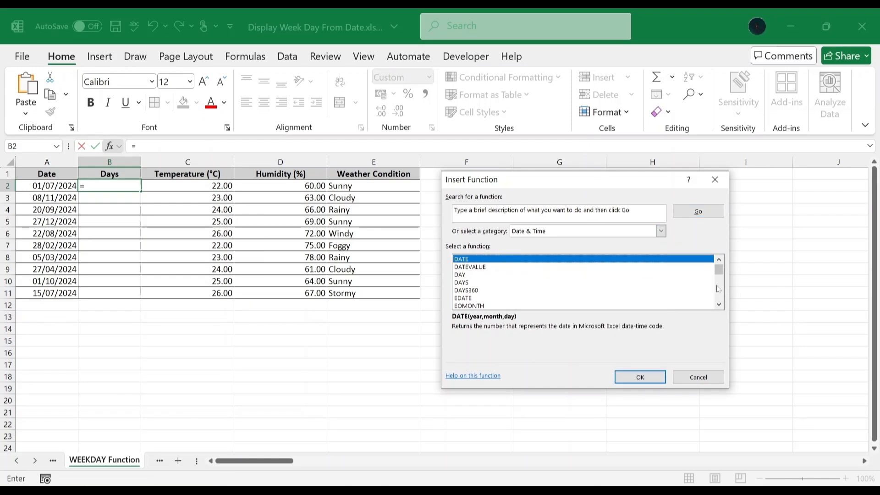
{"action": "left_click_drag", "start_coordinate": [719, 270], "coordinate": [718, 297]}
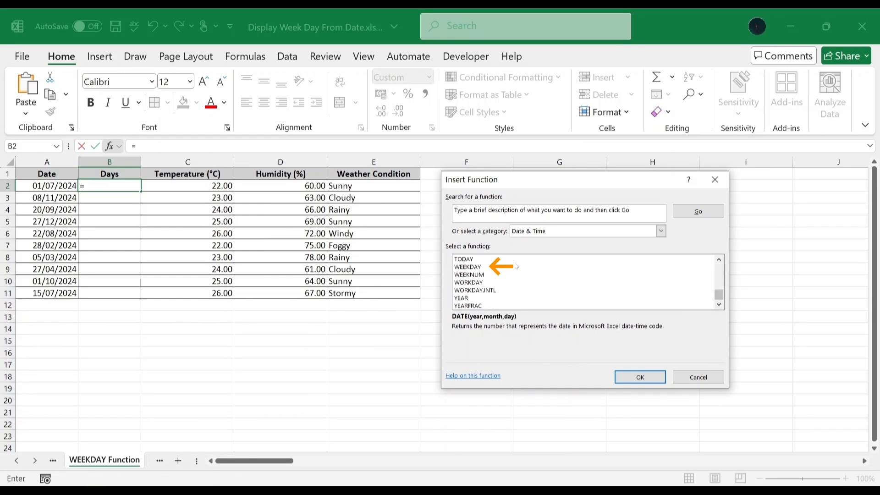
{"action": "left_click", "coordinate": [476, 267]}
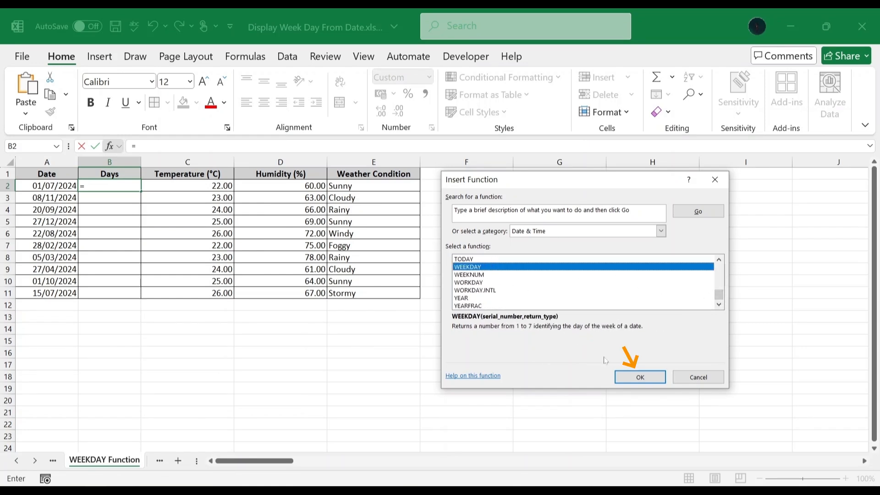
{"action": "left_click", "coordinate": [629, 375]}
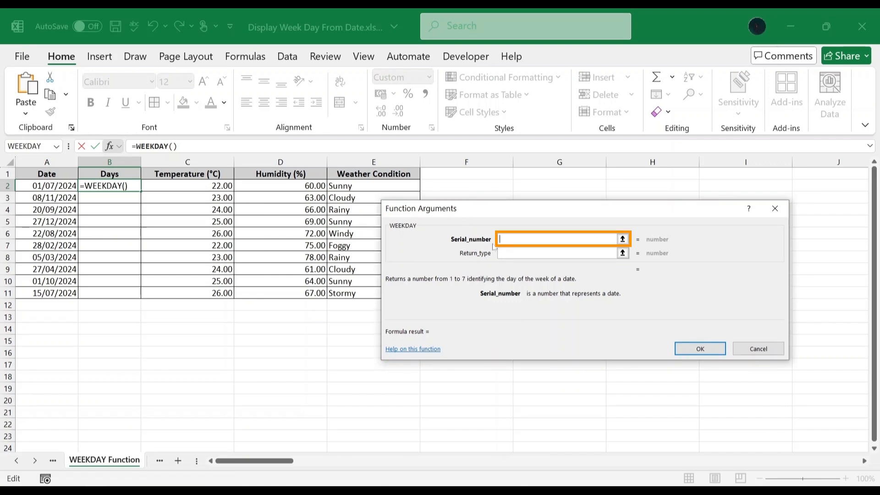
Complete =WEEKDAY(A2,1) in B2 and fill it down to B11.
{"action": "left_click", "coordinate": [52, 185]}
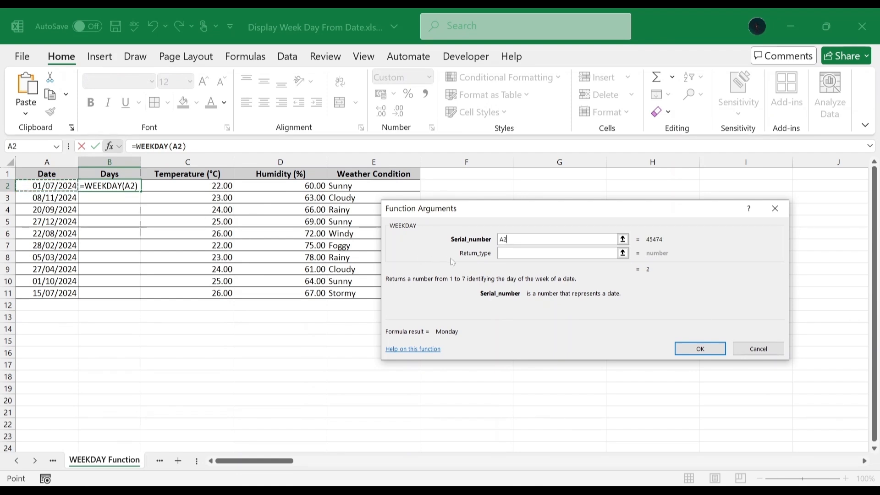
{"action": "left_click", "coordinate": [502, 253]}
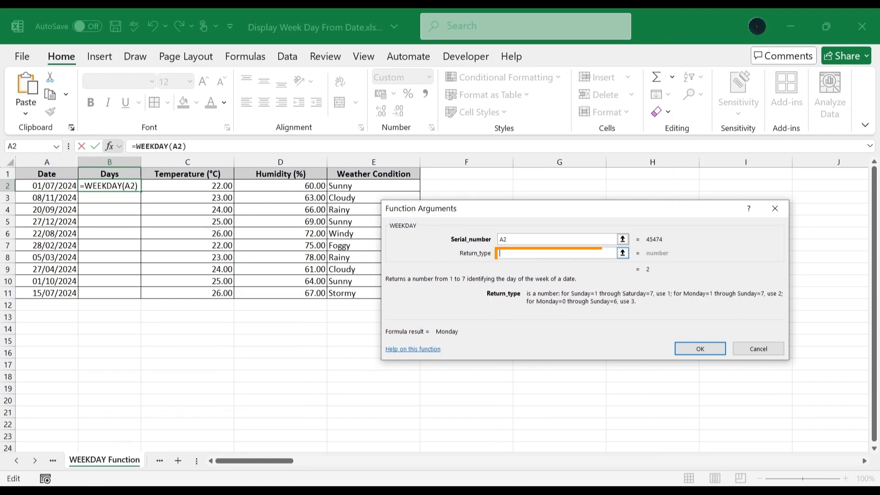
{"action": "type", "text": "1"}
{"action": "left_click", "coordinate": [694, 348]}
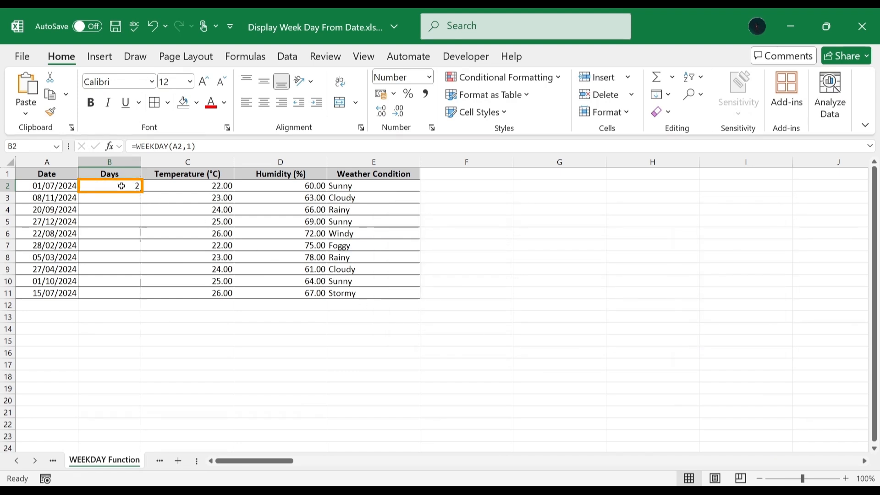
{"action": "left_click_drag", "start_coordinate": [140, 191], "coordinate": [137, 298]}
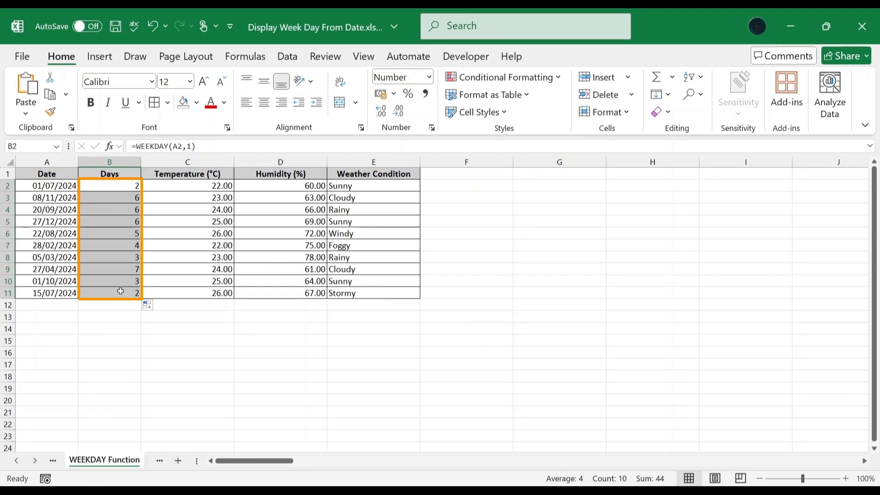
Apply the custom dddd format to the WEEKDAY numbers in B2:B11 to show weekday names.
{"action": "right_click", "coordinate": [119, 289]}
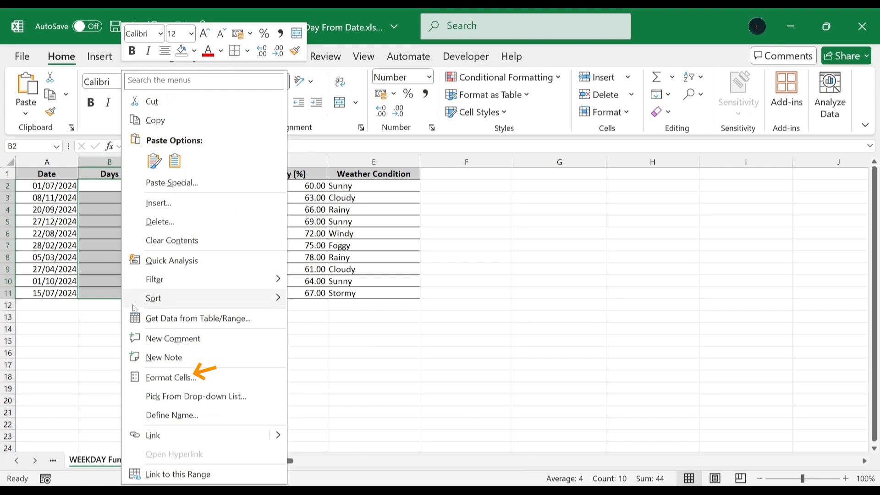
{"action": "left_click", "coordinate": [161, 375]}
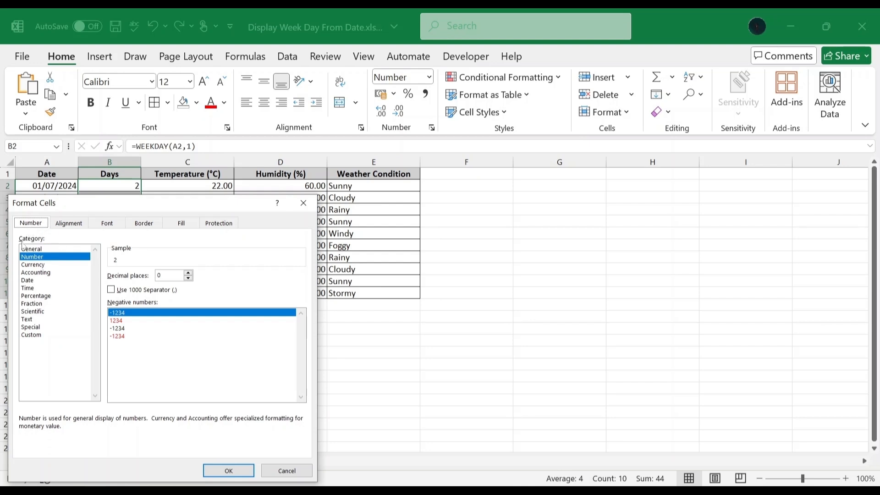
{"action": "left_click", "coordinate": [39, 334]}
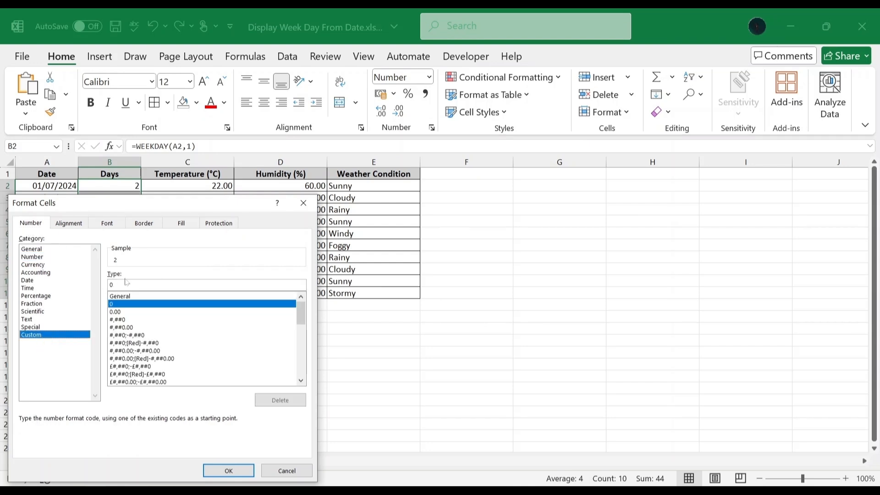
{"action": "scroll", "coordinate": [286, 328], "scroll_direction": "down", "scroll_amount": 9}
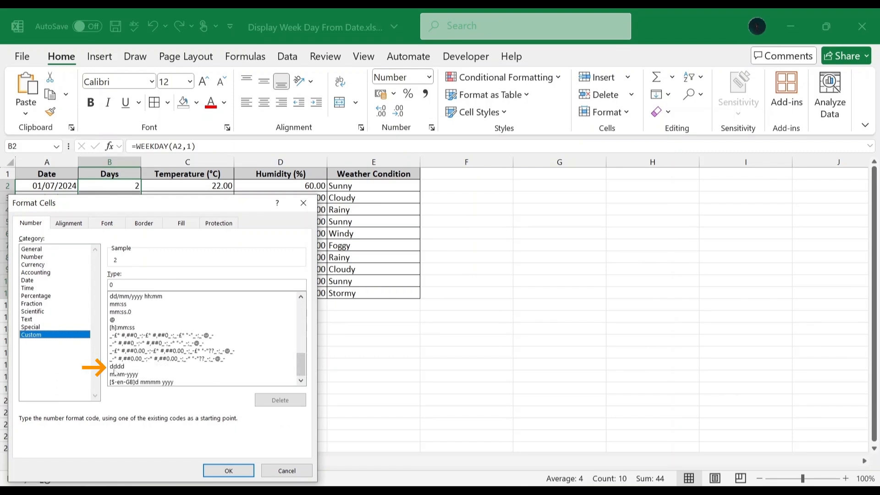
{"action": "left_click", "coordinate": [120, 367]}
{"action": "left_click", "coordinate": [227, 470]}
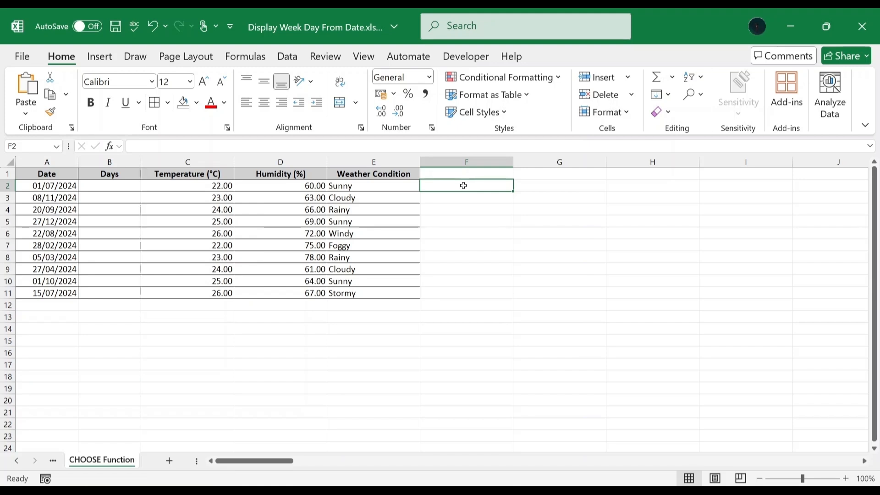
Enter =CHOOSE(WEEKDAY(A2),"Su","Mo","Tu","We","Th","Fr","Sa") in B2 and fill down to B11.
{"action": "left_click", "coordinate": [109, 186]}
{"action": "type", "text": "=CHOOSE(WEEKDAY(A2),\"Su\",\"Mo\",\"Tu\",\"We\",\"Th\",\"Fr\",\"Sa\")"}
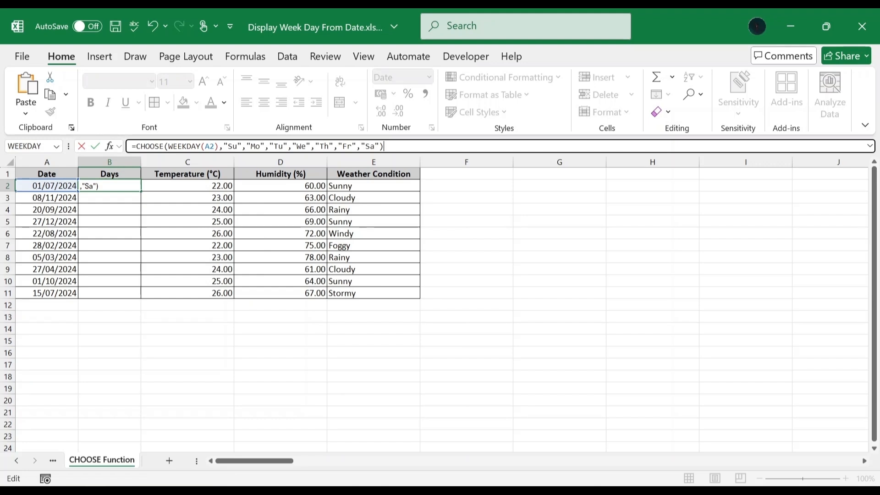
{"action": "key", "text": "Return"}
{"action": "key", "text": "Up"}
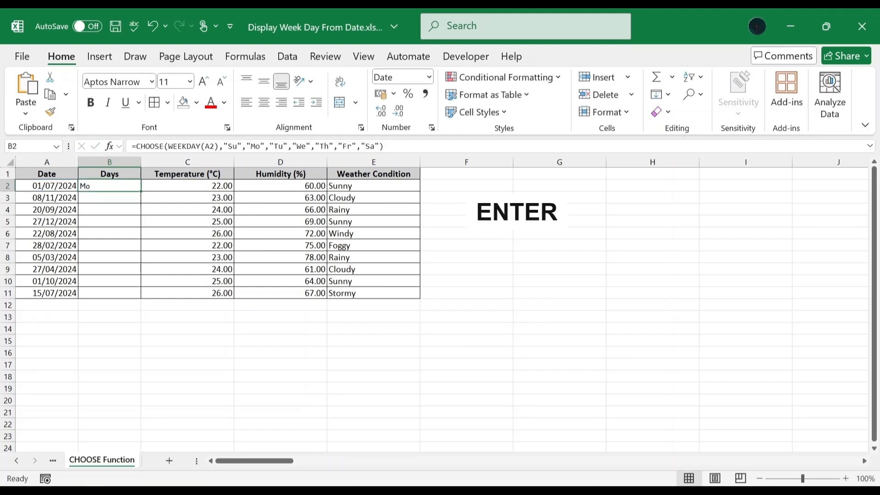
{"action": "left_click_drag", "start_coordinate": [141, 201], "coordinate": [136, 304]}
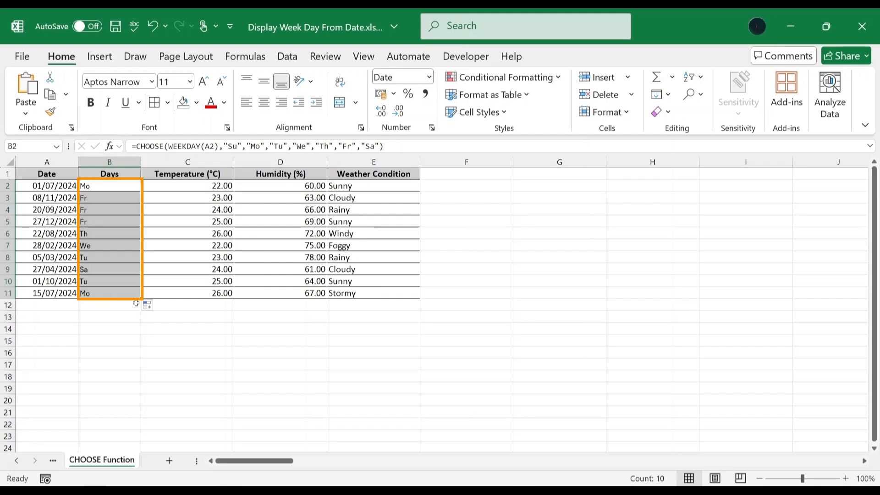